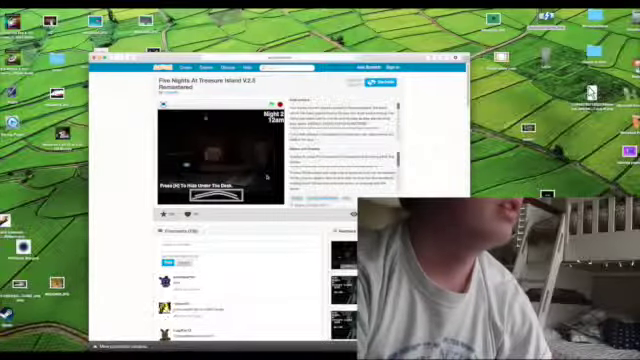
Step: Lower the system volume while Night 2 of Five Nights At Treasure Island plays
key(XF86AudioLowerVolume)
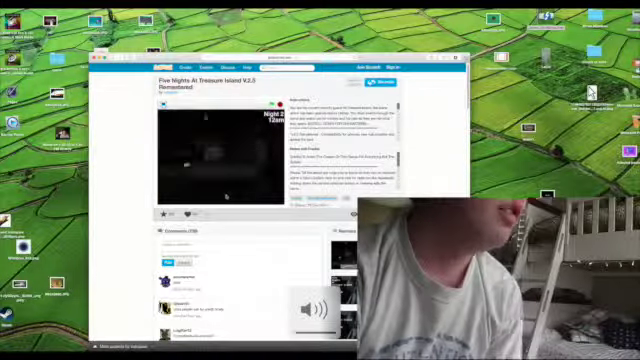